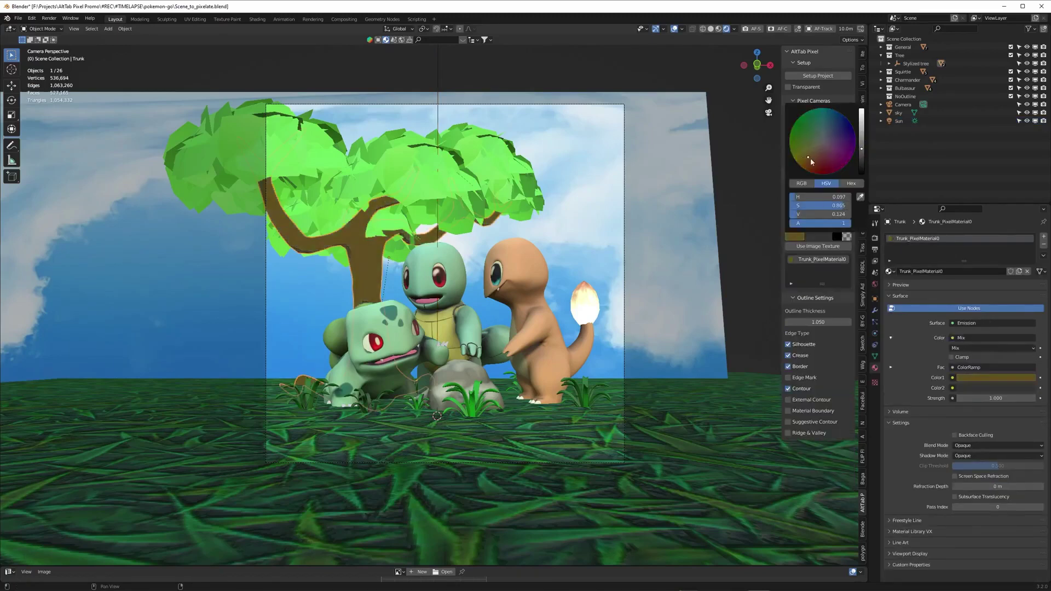
Adjust the shadow colour of the tree trunk's pixel material and lower its middle lighting threshold.
left_click(819, 236)
left_click_drag(885, 170, 885, 162)
left_click(819, 237)
mouse_move(818, 217)
left_mouse_down()
mouse_move(829, 217)
mouse_move(807, 217)
left_mouse_up()
Apply a pixel material to the tree foliage and adjust its light colour.
left_click(515, 181)
left_click(817, 187)
left_click(795, 237)
mouse_move(861, 118)
left_mouse_down()
mouse_move(862, 132)
mouse_move(885, 148)
left_mouse_up()
Copy the foliage's light colour to its shadow colour, darken the outline colour and raise the middle lighting threshold.
key("ctrl+c")
key("ctrl+v")
left_click(818, 236)
key("ctrl+v")
left_click(837, 236)
left_click_drag(910, 132, 909, 156)
left_click_drag(817, 216, 824, 217)
Circle-select the mesh area of the dark triangular patch on the Bulbasaur body's forehead.
left_click(384, 345)
scroll(383, 345, "up", 8)
key("Tab")
scroll(507, 306, "up", 2)
middle_click_drag(507, 219, 507, 307, "shift")
key("c")
left_click_drag(518, 270, 454, 305)
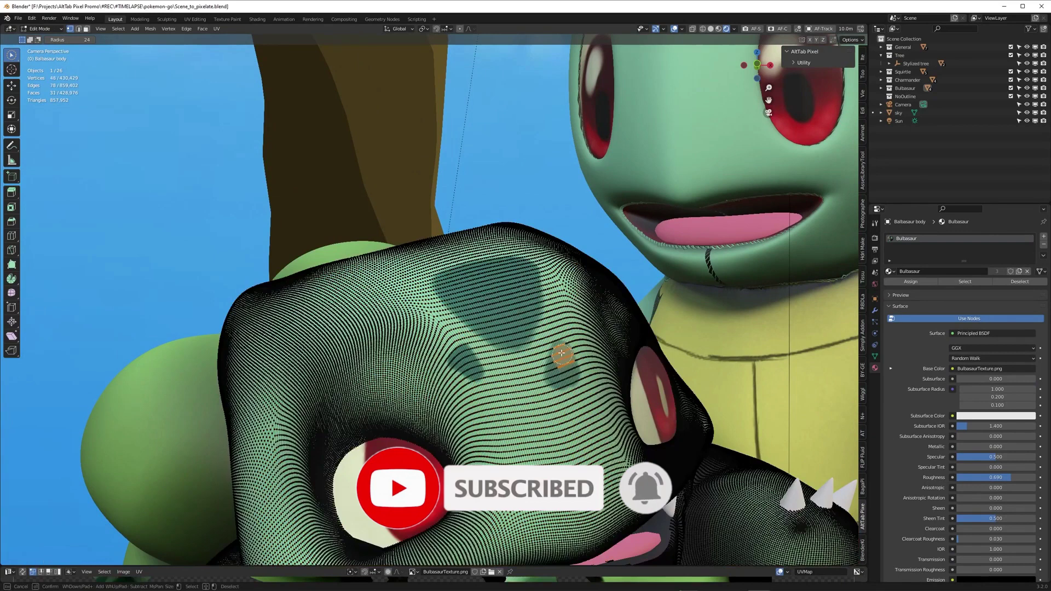
mouse_move(562, 350)
left_mouse_down()
mouse_move(470, 372)
mouse_move(444, 289)
mouse_move(526, 328)
left_mouse_up()
left_click_drag(525, 329, 482, 295)
Circle-select the mesh areas of the dark spots on Bulbasaur's shoulder and side.
left_click_drag(523, 545, 422, 437)
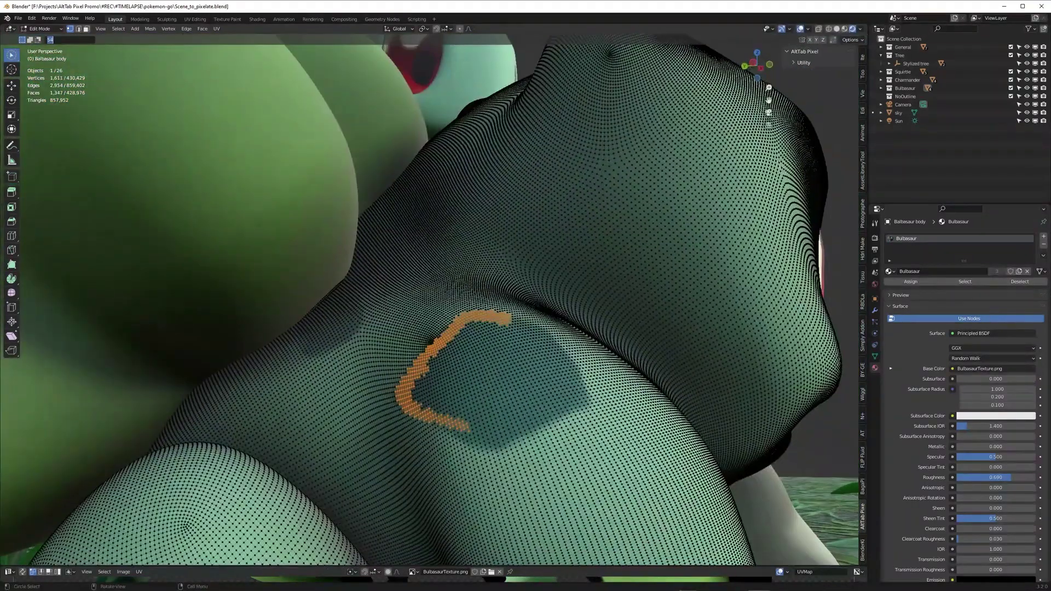
left_click_drag(471, 433, 550, 329)
left_click_drag(550, 329, 449, 355)
left_click_drag(345, 314, 295, 296)
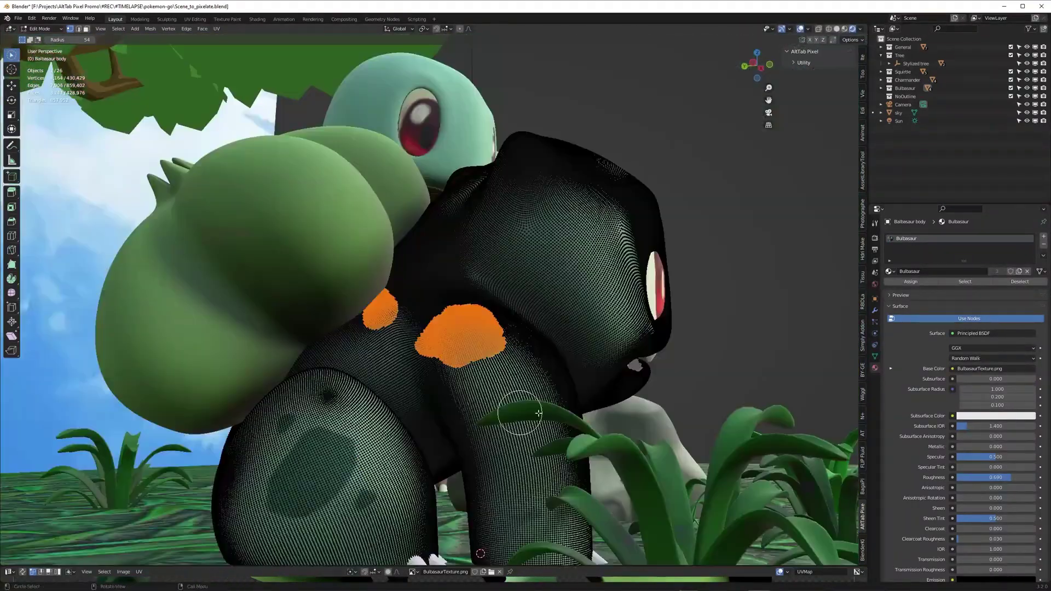
mouse_move(539, 413)
left_mouse_down()
mouse_move(318, 476)
mouse_move(361, 501)
mouse_move(285, 427)
left_mouse_up()
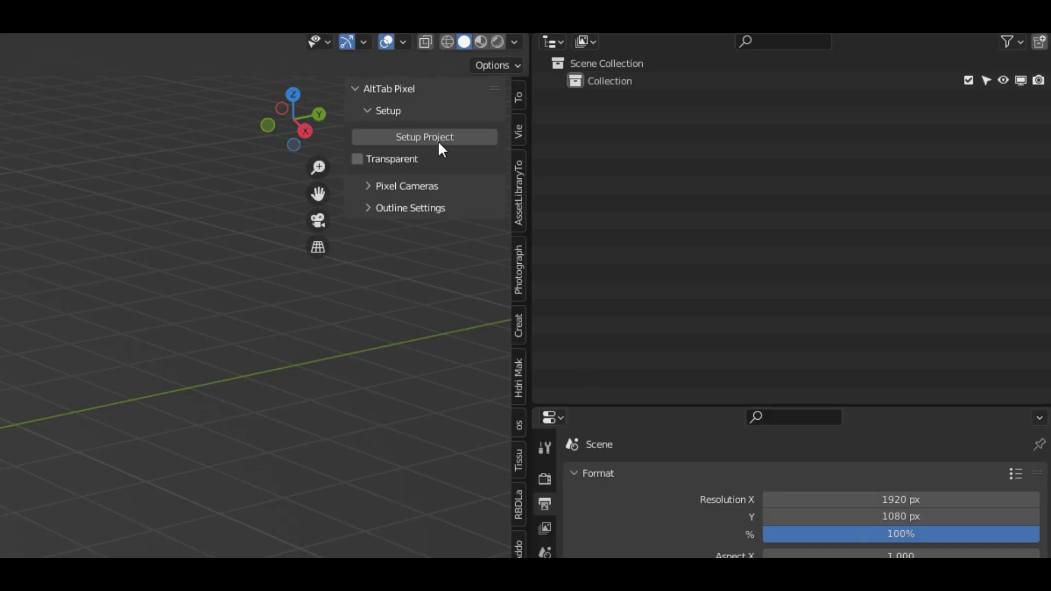
Run the AltTab Pixel project setup in the empty scene and in the retro computer scene.
left_click(419, 136)
left_click(406, 180)
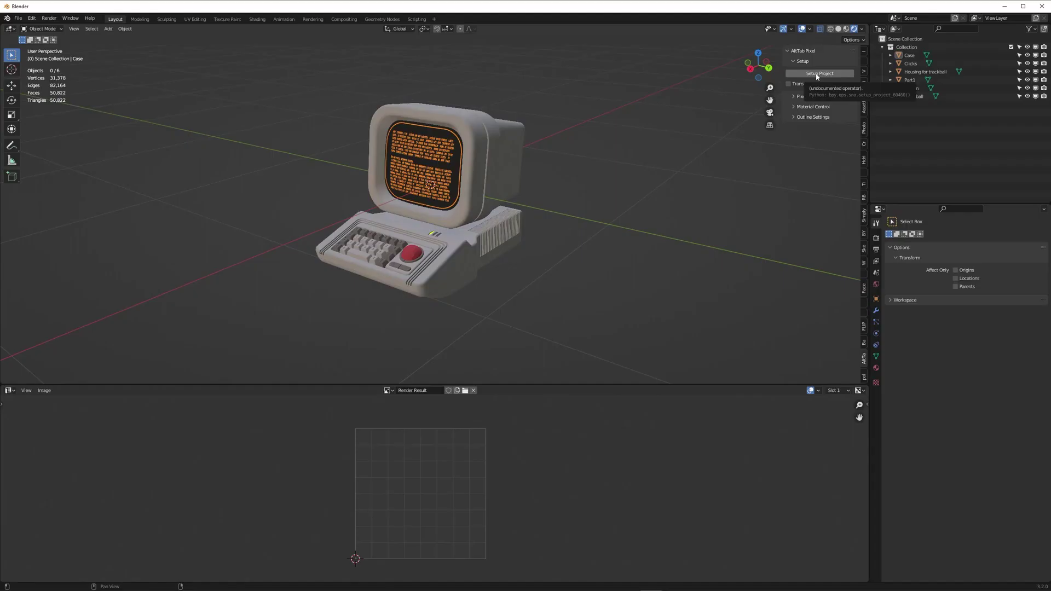
left_click(819, 72)
left_click(813, 98)
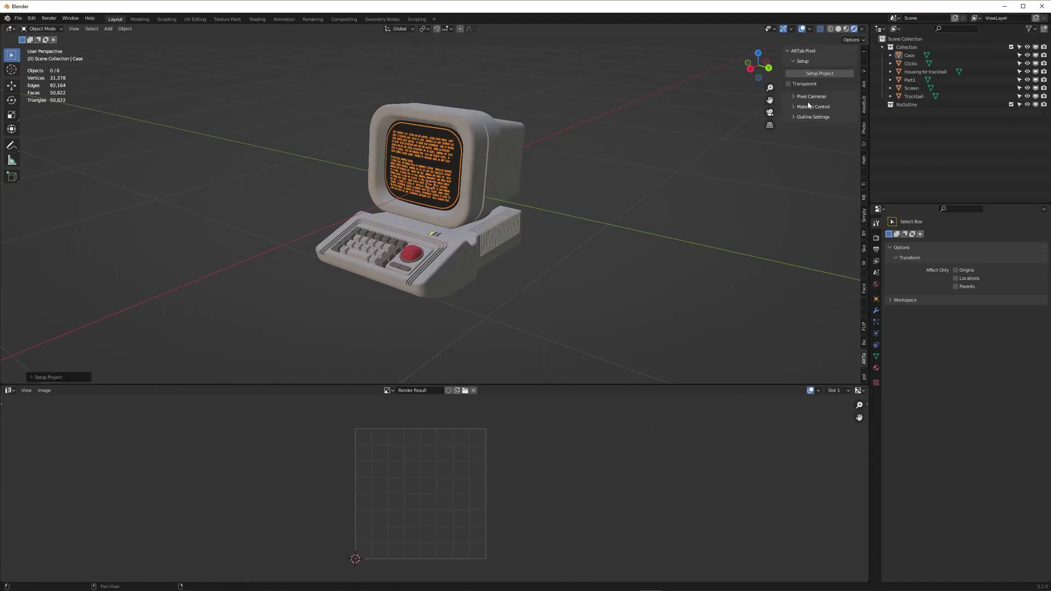
left_click_drag(894, 114, 916, 109)
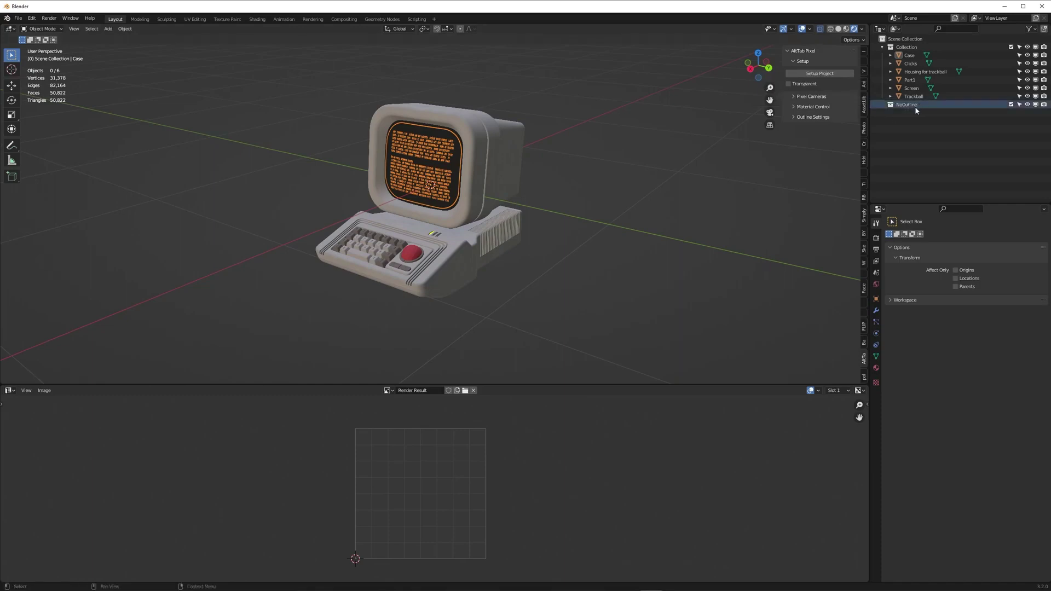
left_click_drag(599, 91, 287, 298)
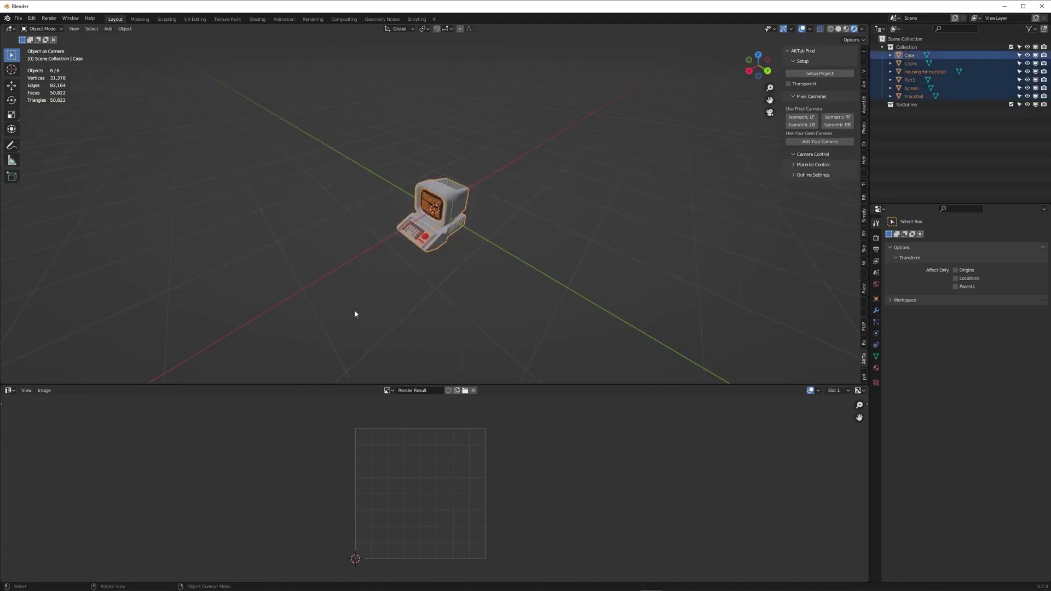
Add the four pixel cameras Isometric LF, RF, LB and RB to the computer scene.
left_click(391, 301)
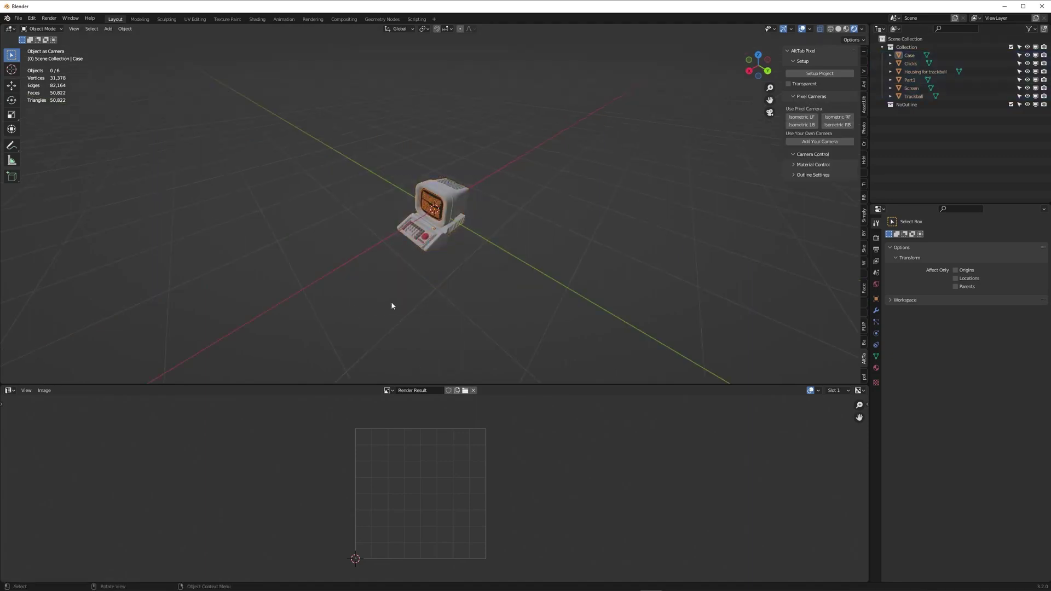
left_click(799, 118)
left_click(824, 117)
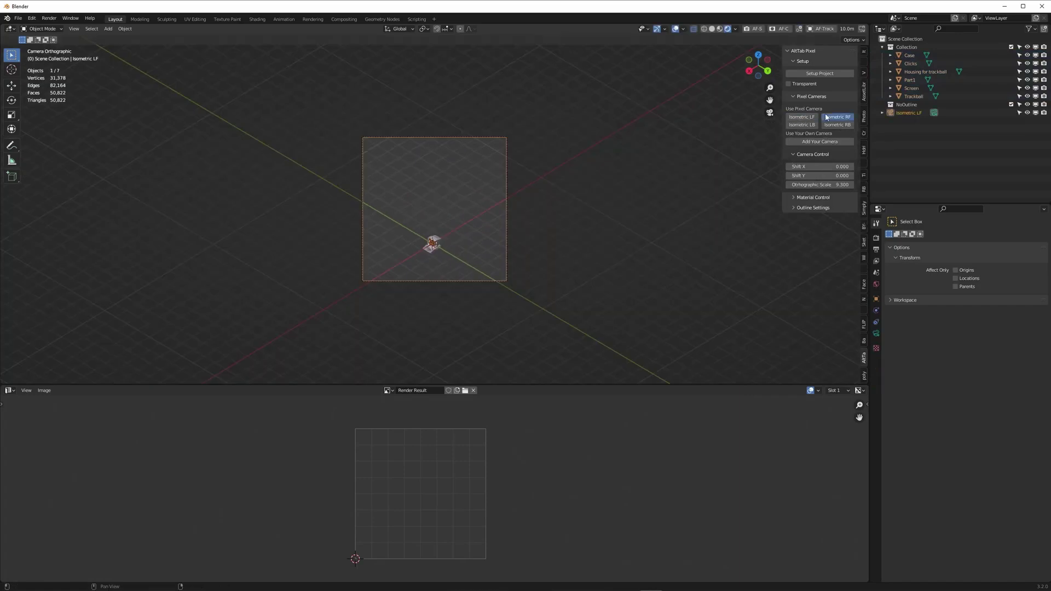
left_click(802, 126)
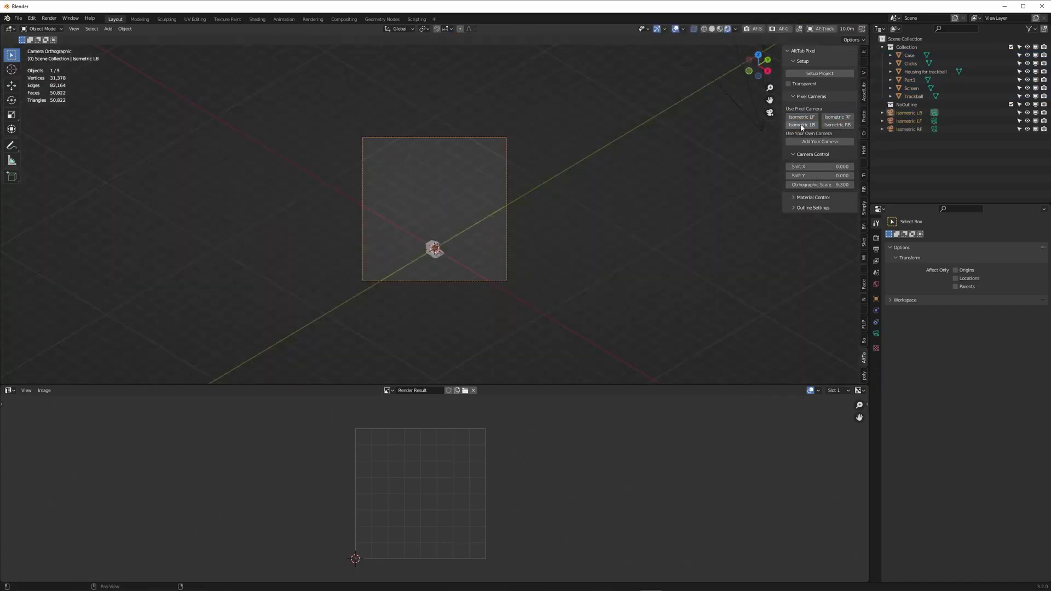
left_click(840, 125)
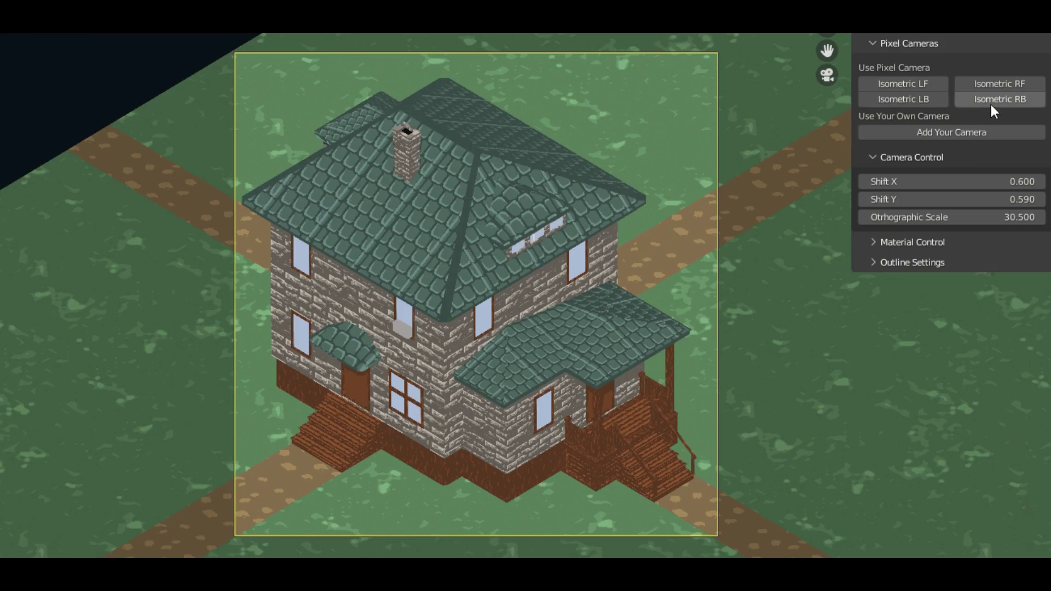
Cycle the house scene through the Isometric RB, LB, LF and RF cameras and render the RF view.
left_click(991, 103)
left_click(925, 98)
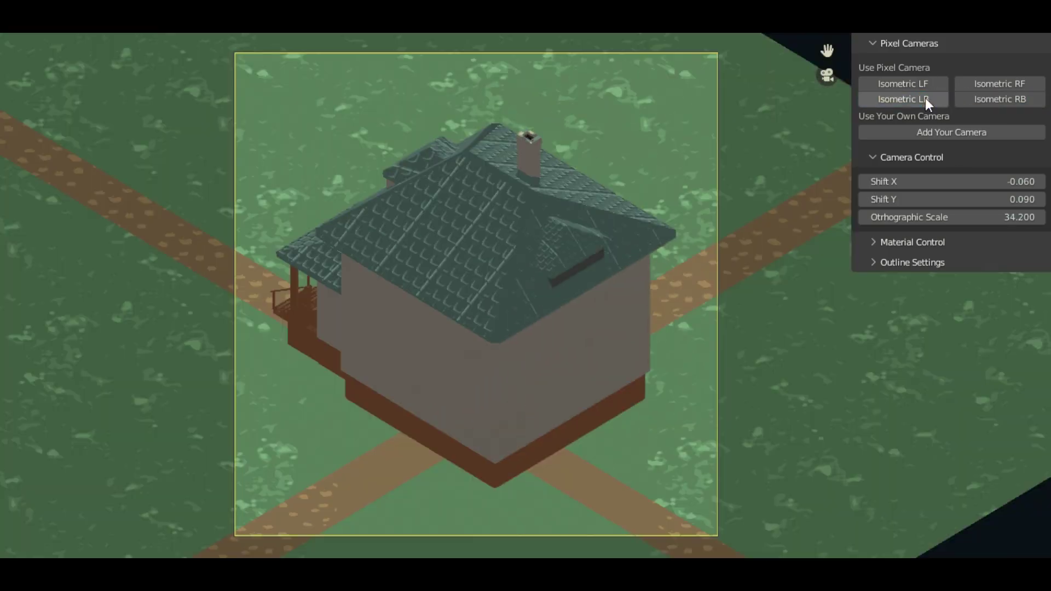
left_click(917, 85)
left_click(980, 86)
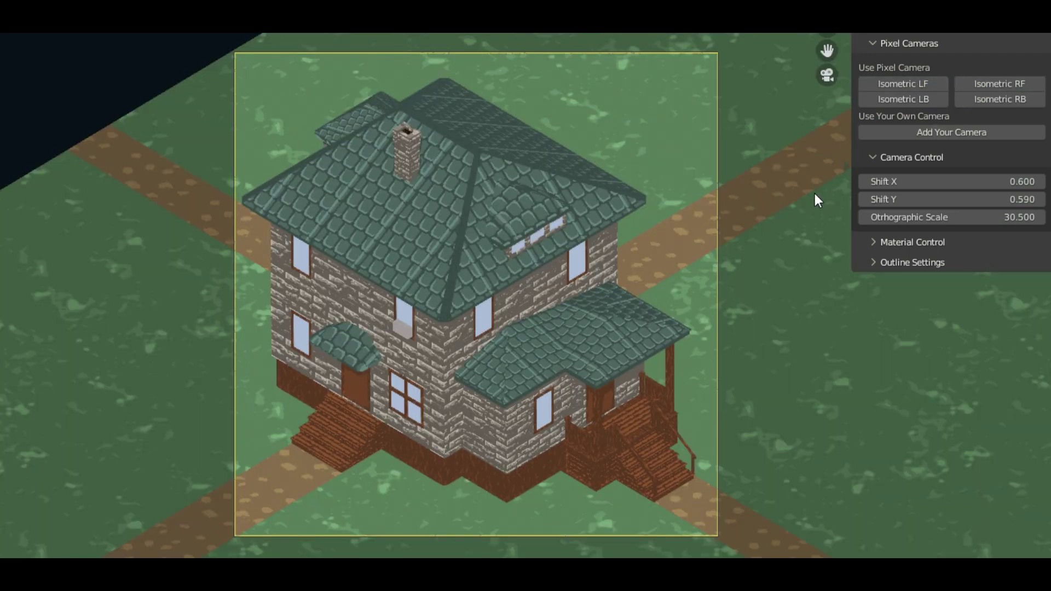
key("F12")
scroll(629, 402, "down", 1)
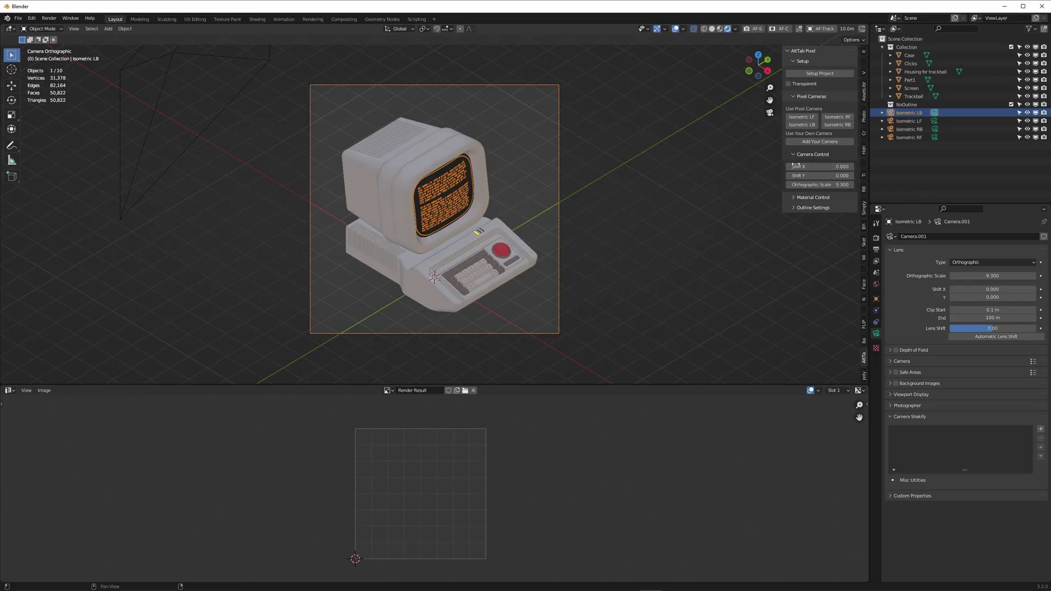
Set the Isometric LB camera's Shift X to 0.010 and Shift Y to -0.060, and adjust its orthographic scale.
left_click_drag(820, 167, 845, 176)
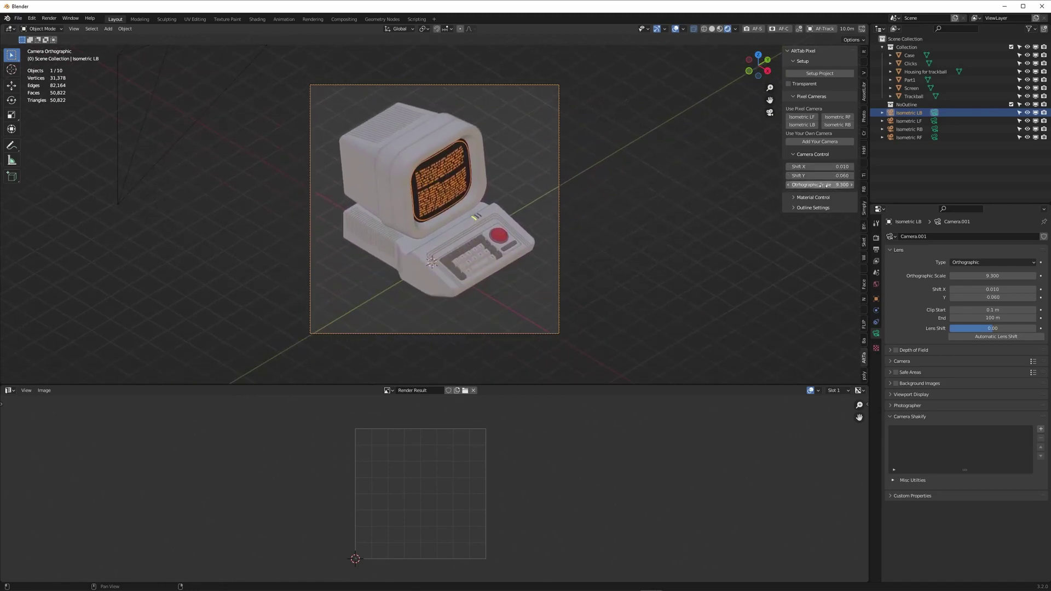
left_click_drag(819, 184, 837, 176)
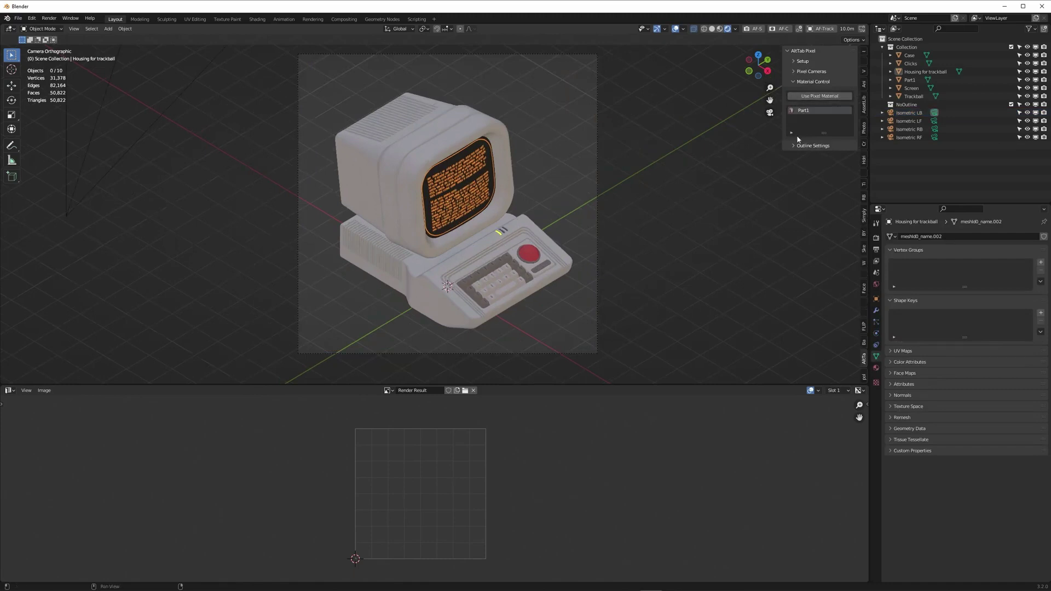
Apply pixel materials to the Clicks object and the computer's Case.
left_click(918, 65)
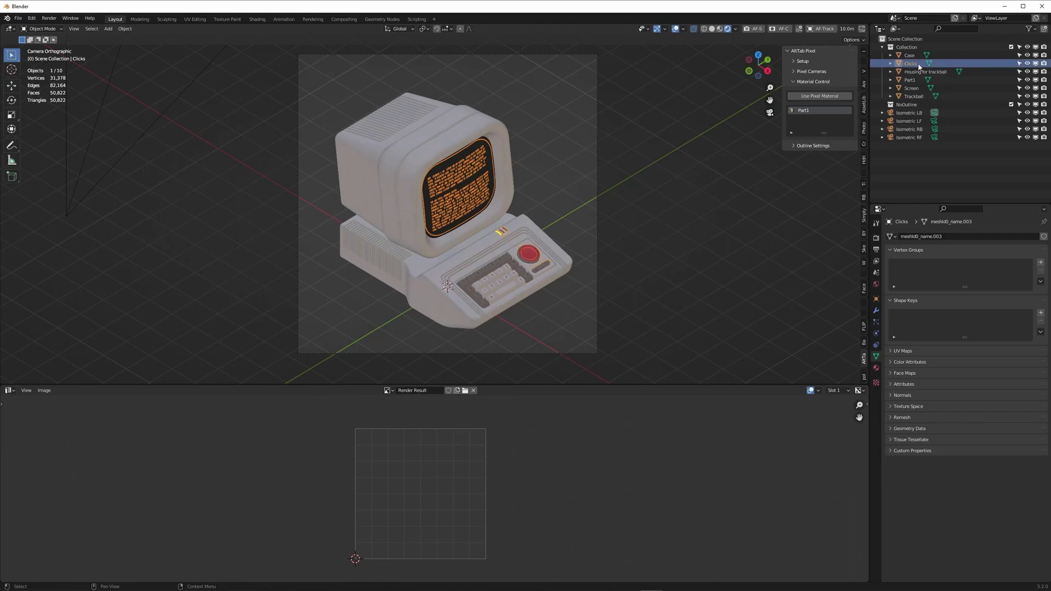
left_click(835, 97)
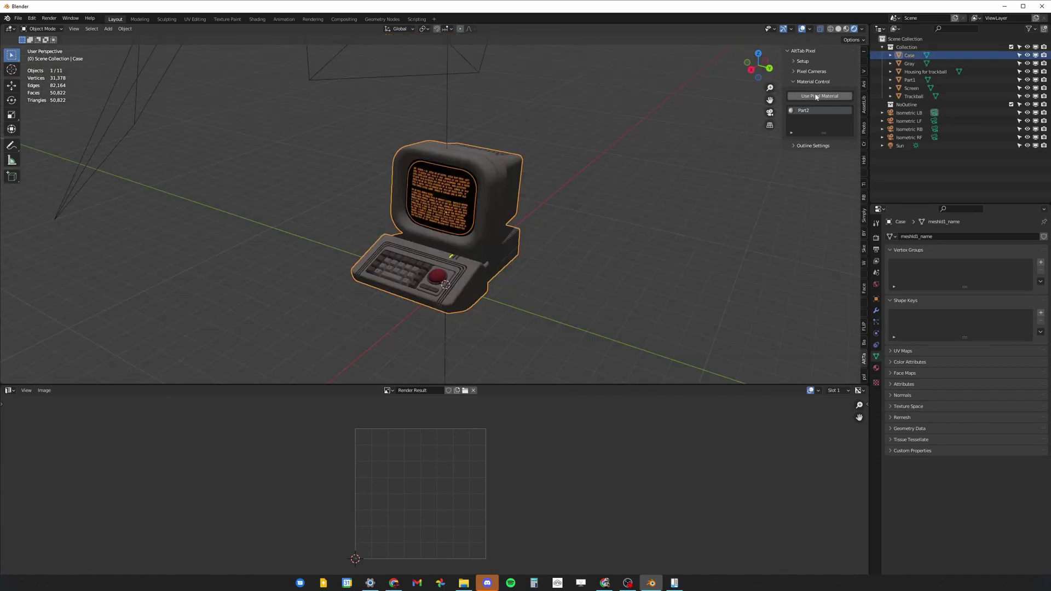
left_click(818, 97)
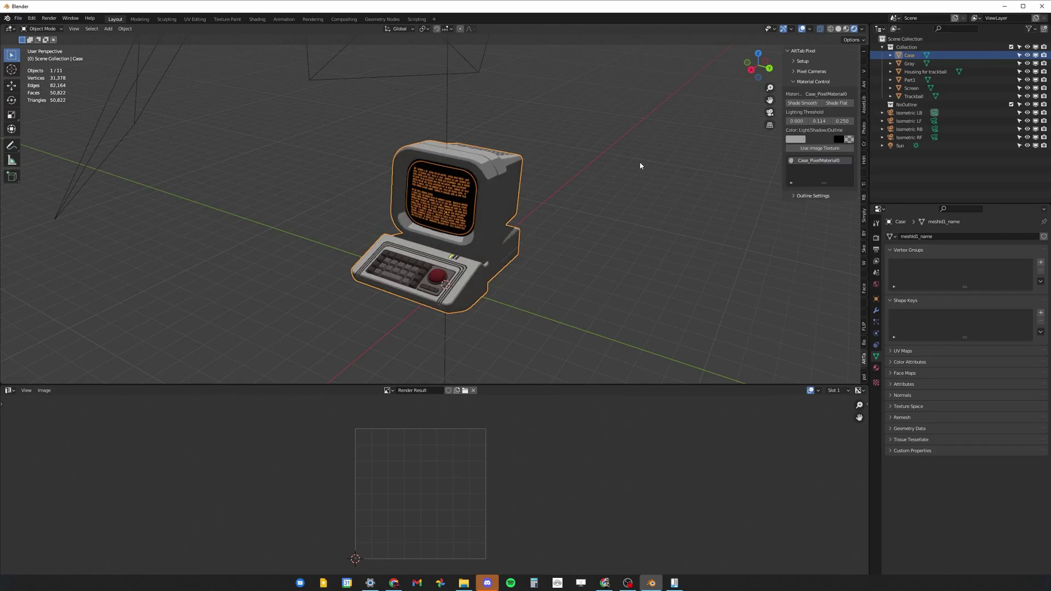
middle_click_drag(546, 182, 534, 191)
scroll(521, 202, "up", 4)
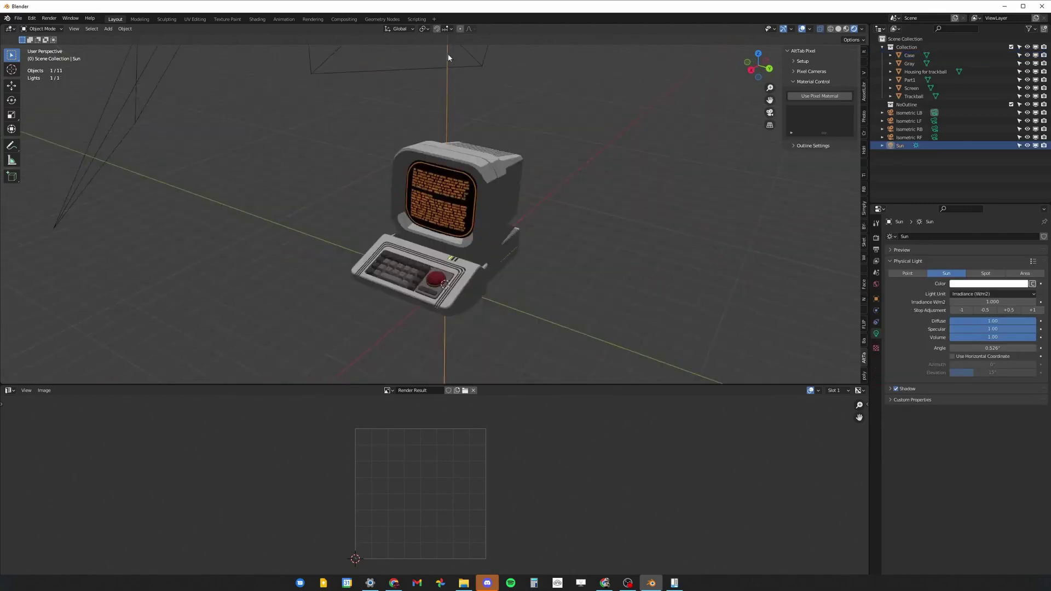
middle_click_drag(448, 57, 459, 61)
mouse_move(458, 62)
left_mouse_down()
mouse_move(467, 44)
mouse_move(442, 87)
left_mouse_up()
scroll(542, 164, "up", 4)
left_click(419, 252)
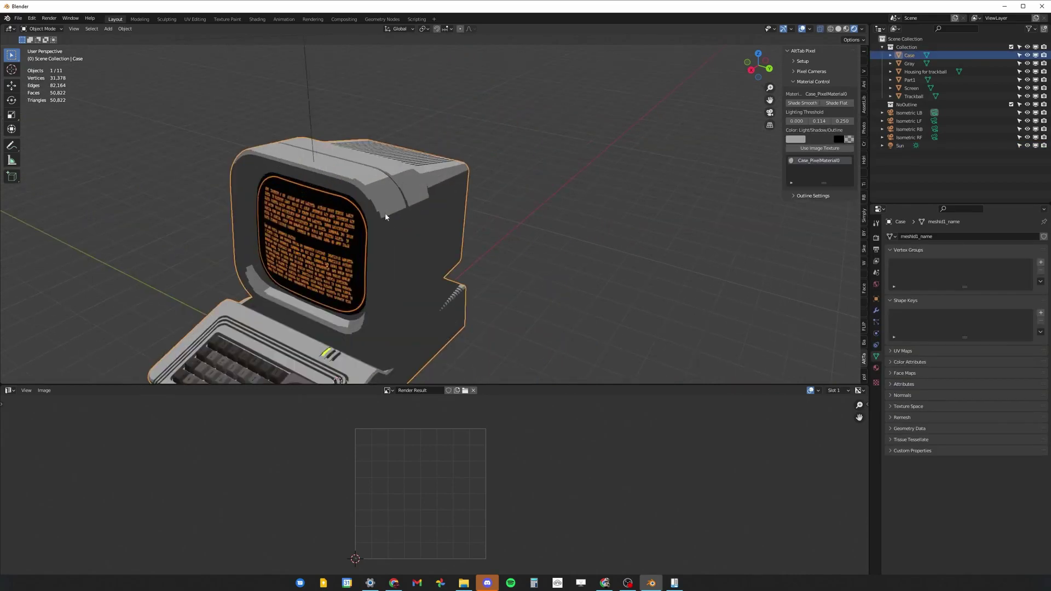
Compare smooth and flat shading on the Case, ending on flat, and set its lighting thresholds to 0.064 and 0.170.
left_click(828, 106)
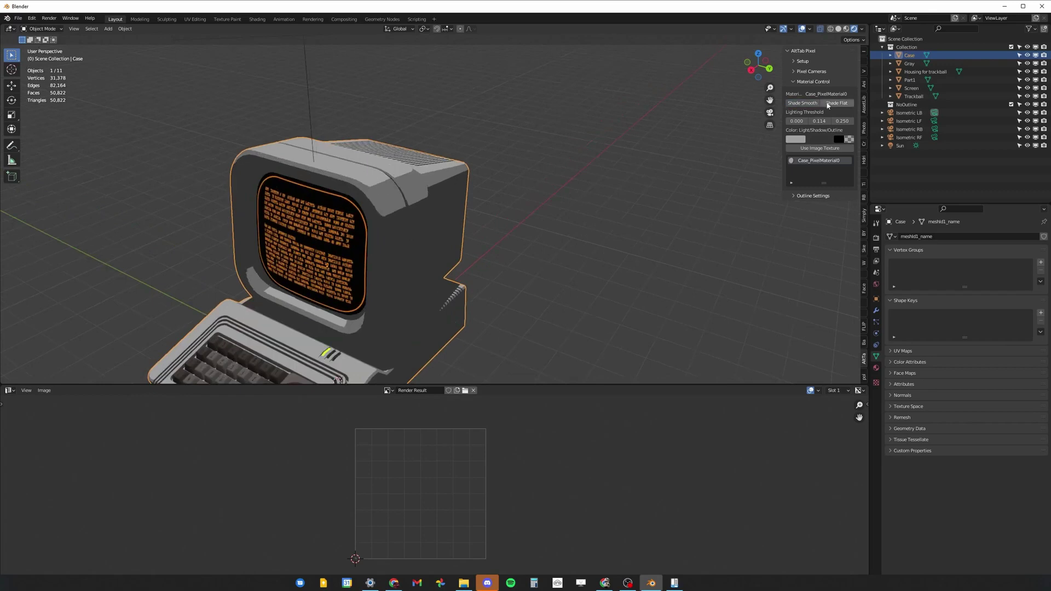
left_click(800, 105)
left_click(836, 104)
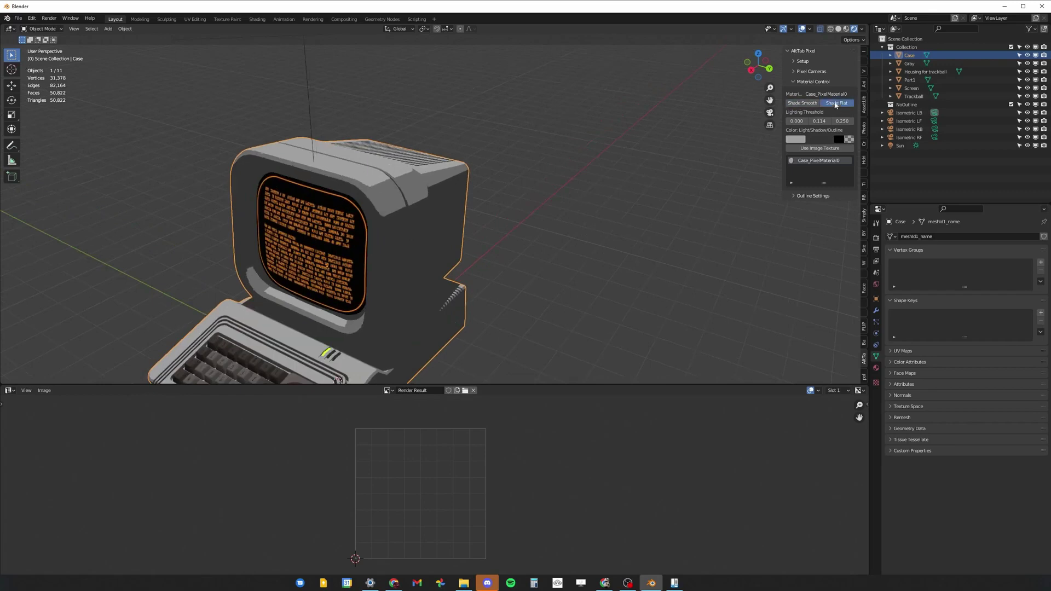
left_click(805, 105)
left_click(833, 106)
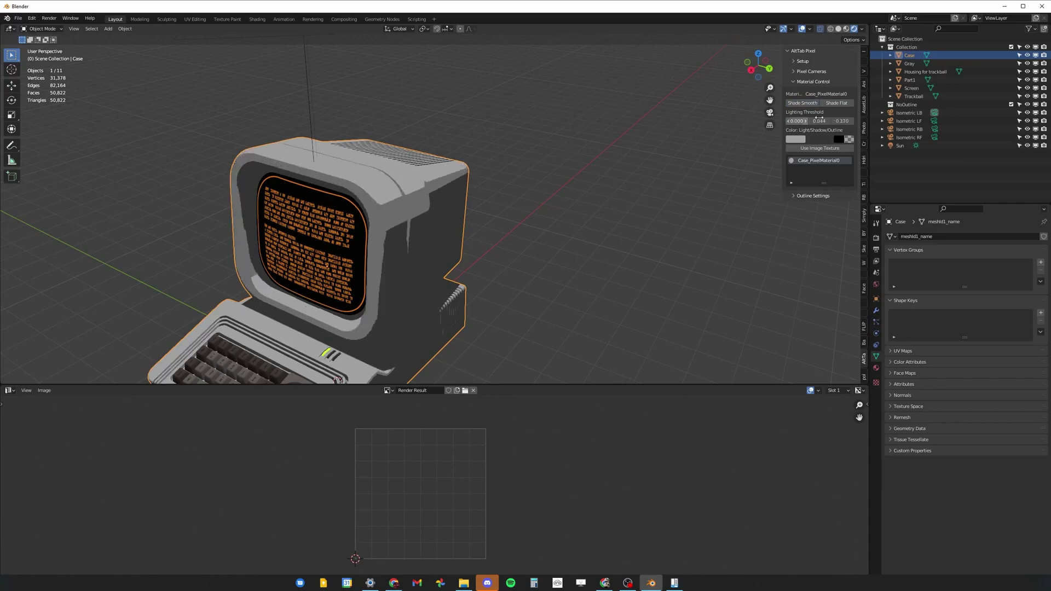
left_click_drag(820, 121, 805, 121)
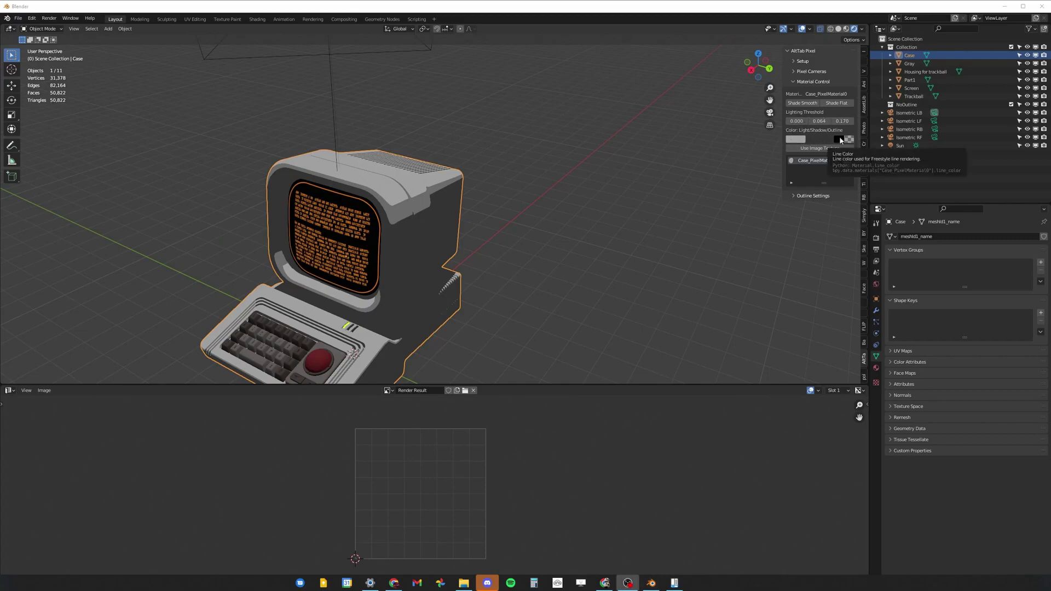
Change the Case's light colour to mint green and copy it to the shadow colour in a darker tone.
left_click(803, 143)
left_click_drag(857, 36, 856, 34)
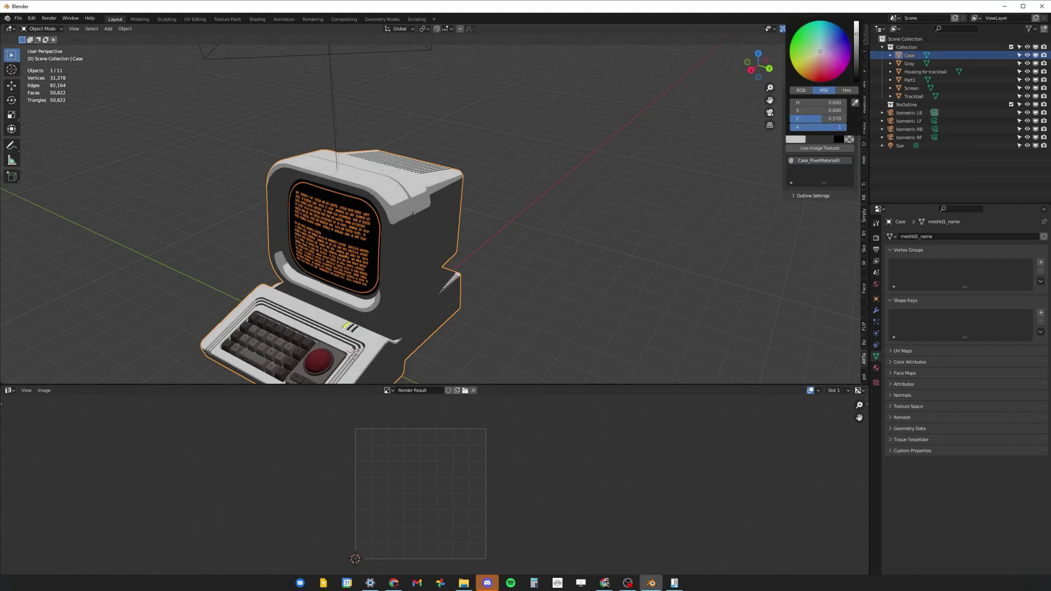
left_click(815, 36)
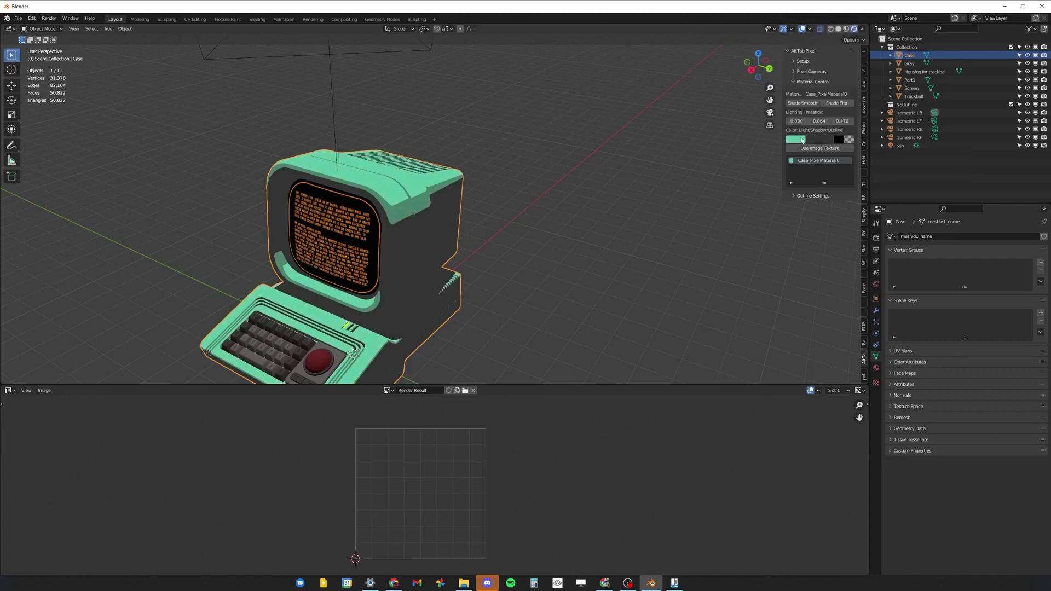
left_click_drag(796, 139, 820, 141)
left_click(820, 140)
left_click_drag(880, 40, 879, 55)
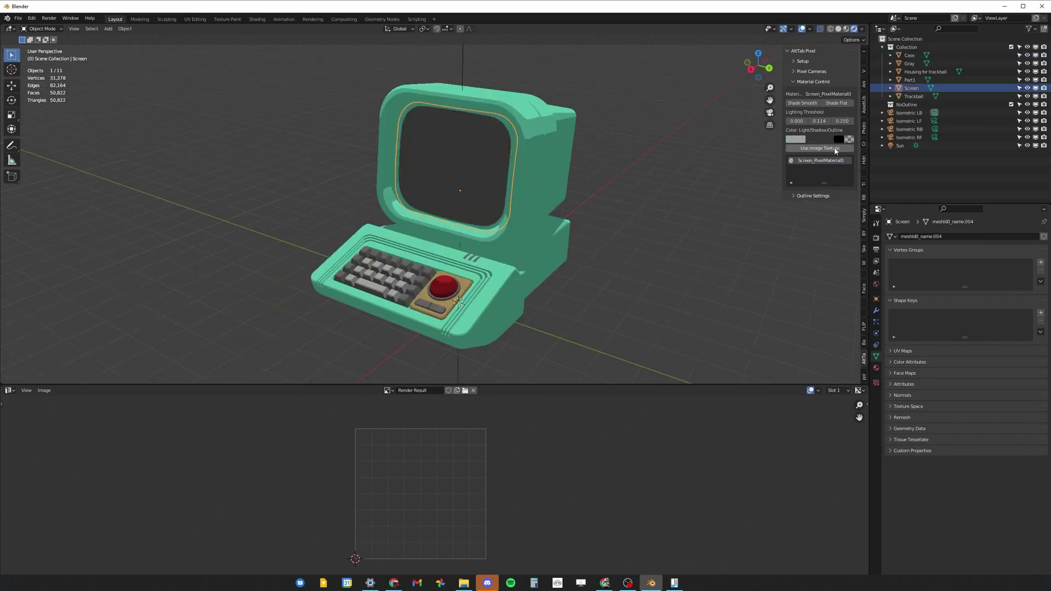
Switch the Screen's pixel material to an image texture and load DEMO FILE.png.
left_click(835, 152)
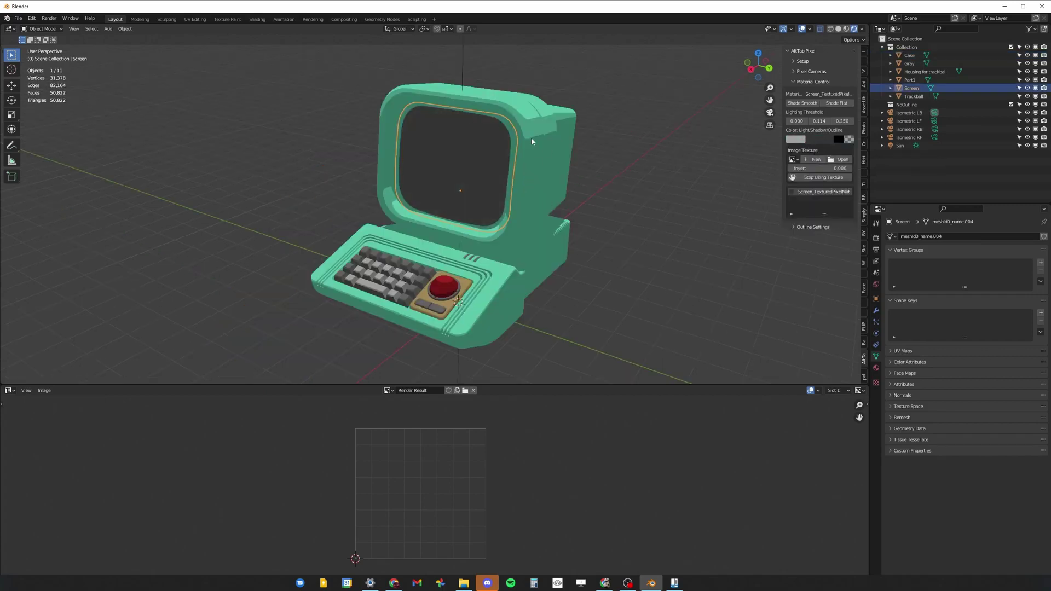
left_click(839, 160)
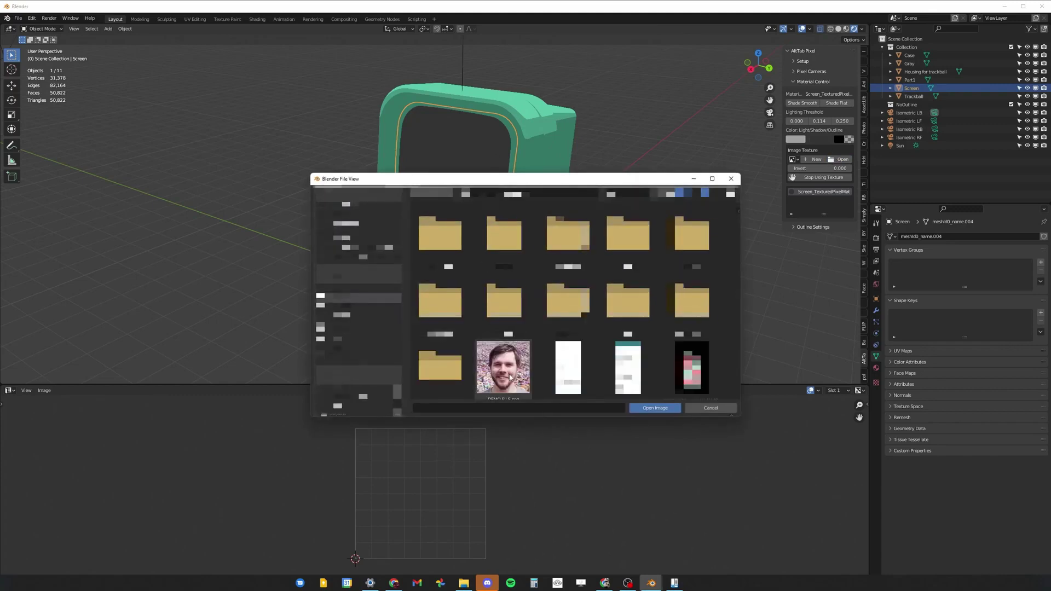
left_click(509, 376)
double_click(509, 375)
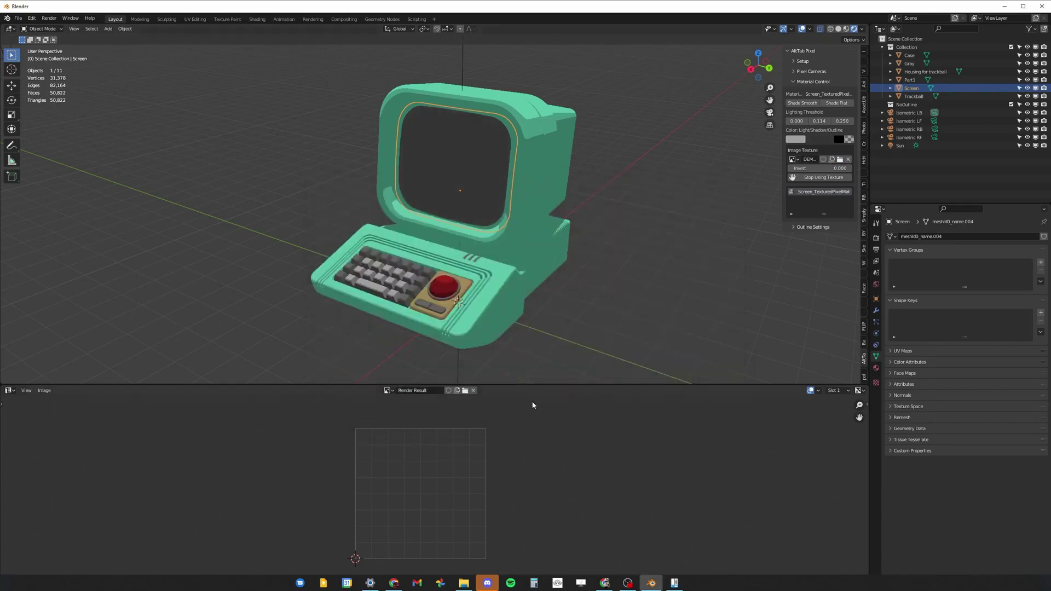
Enlarge the image editor area and display DEMO FILE.png in it.
left_click_drag(532, 386, 530, 350)
left_click(386, 357)
left_click(408, 372)
scroll(436, 469, "down", 2)
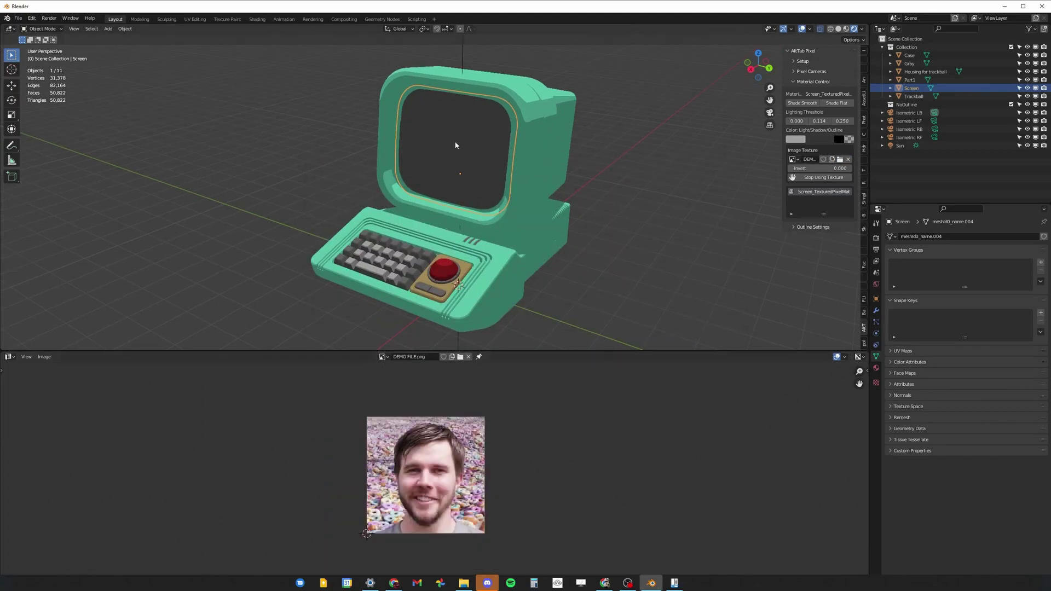
scroll(506, 488, "up", 2)
scroll(506, 489, "down", 1)
Select the whole Screen mesh and scale up its UV layout over the image, returning to object mode.
key("Tab")
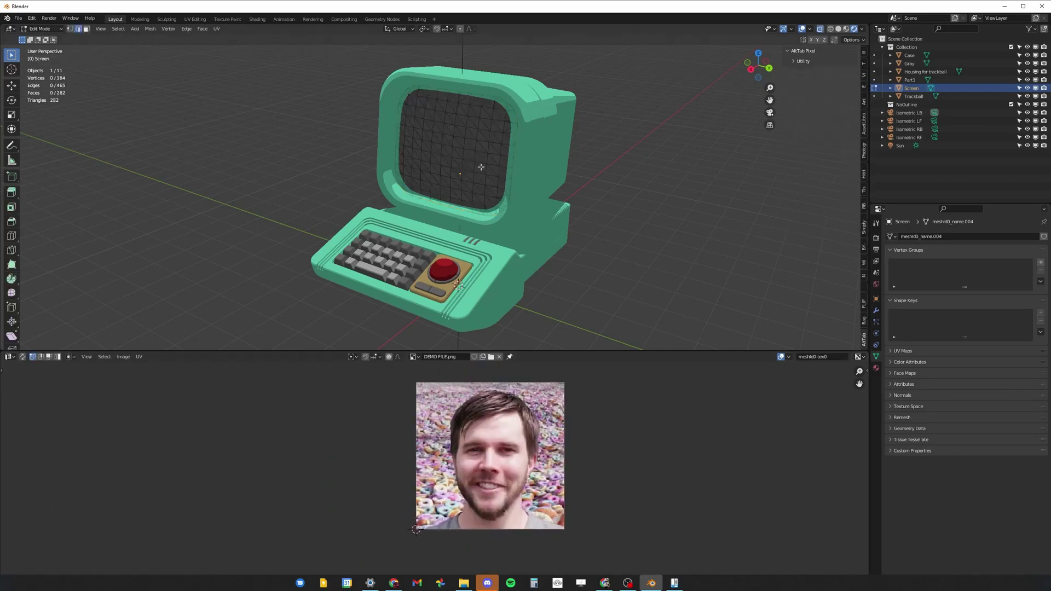
key("a")
key("s")
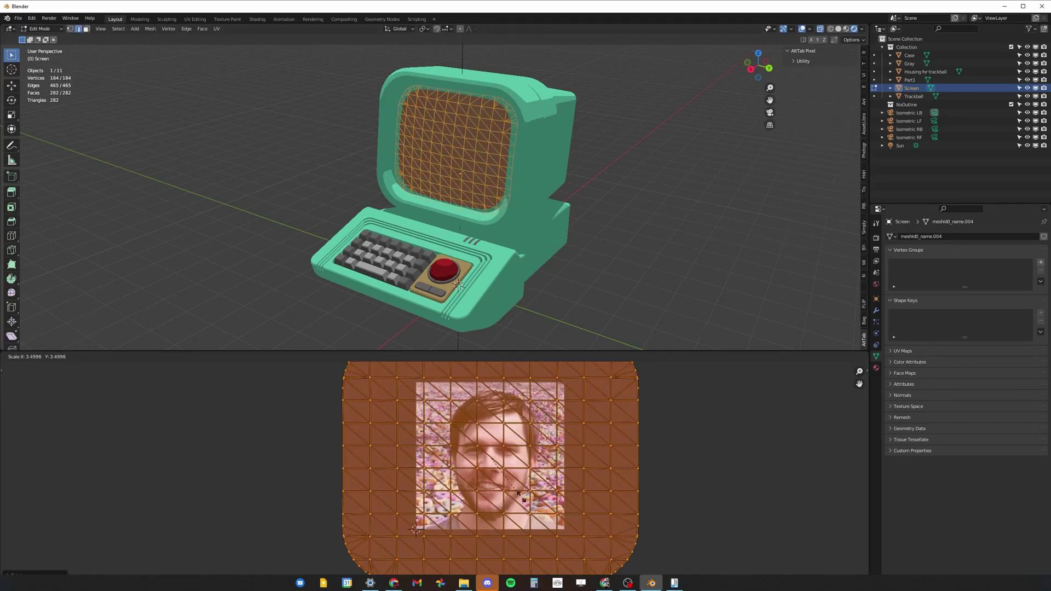
left_click(505, 488)
key("Tab")
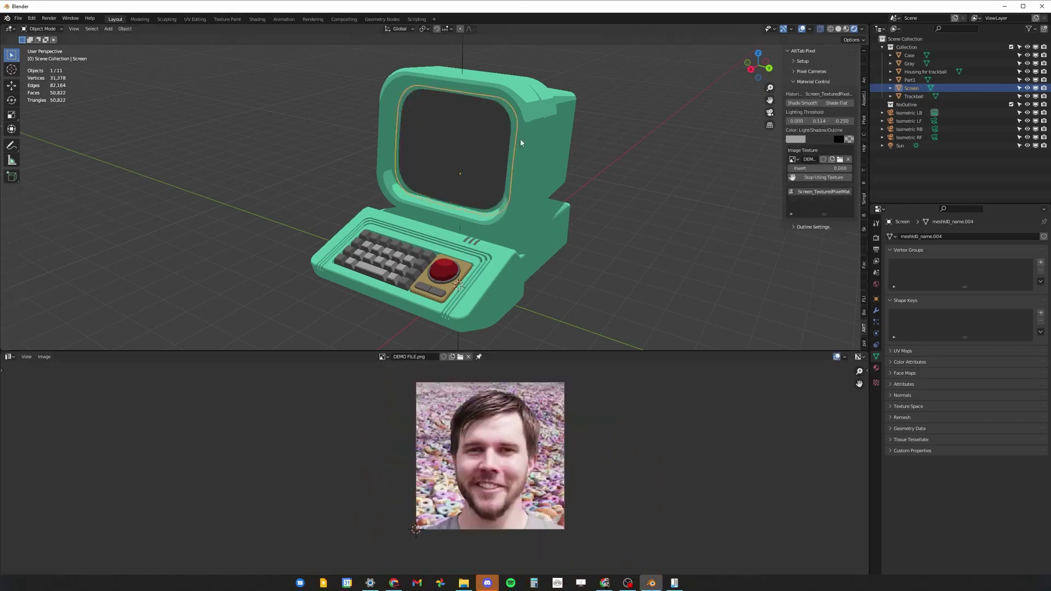
Adjust the lighting thresholds of the Screen's textured pixel material to bring out the image.
scroll(486, 184, "up", 2)
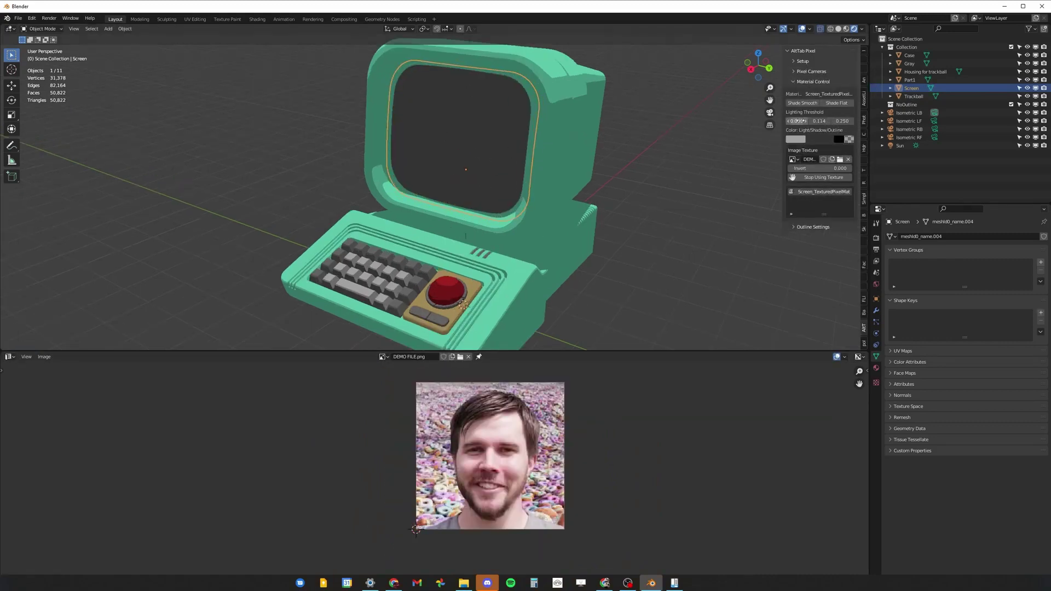
mouse_move(815, 121)
left_mouse_down()
mouse_move(793, 121)
mouse_move(836, 121)
mouse_move(828, 121)
left_mouse_up()
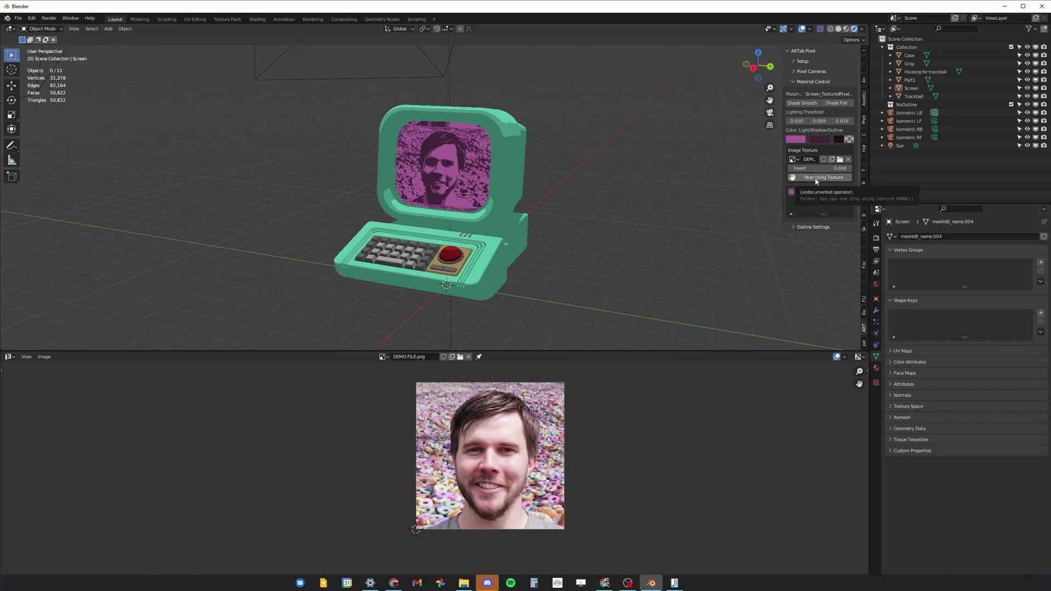
left_click(815, 178)
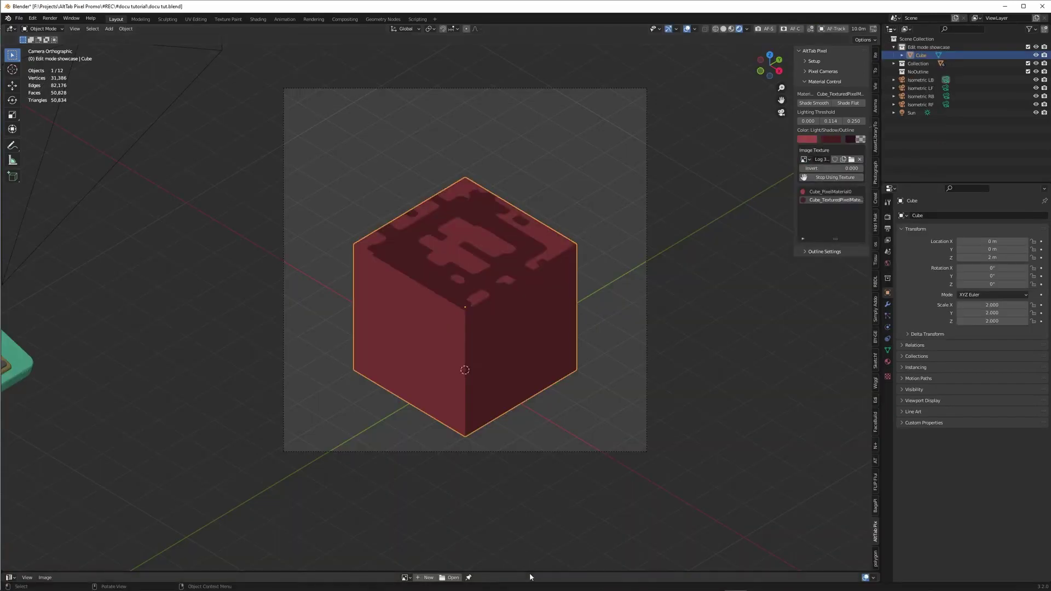
Enlarge the image editor area and scale the UVs of the Cube's top face over the log texture, returning to object mode.
left_click_drag(530, 573, 575, 285)
key("Tab")
key("s")
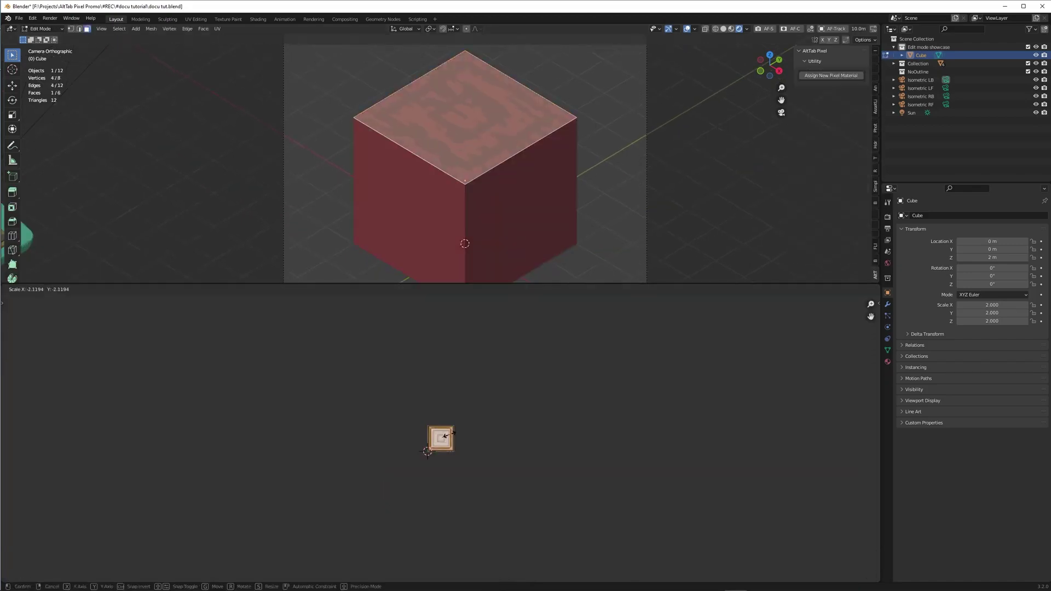
left_click(446, 435)
key("ctrl+Tab")
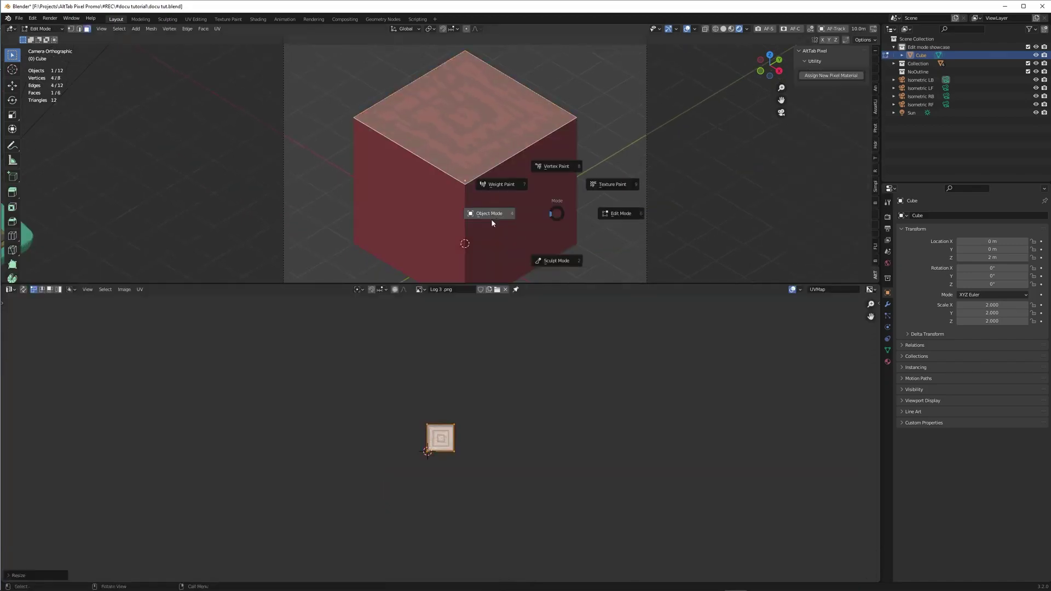
left_click(492, 221)
Set the middle lighting threshold of the Cube's textured pixel material to 0.104 and lower the third threshold.
scroll(578, 150, "up", 2)
scroll(569, 208, "down", 1)
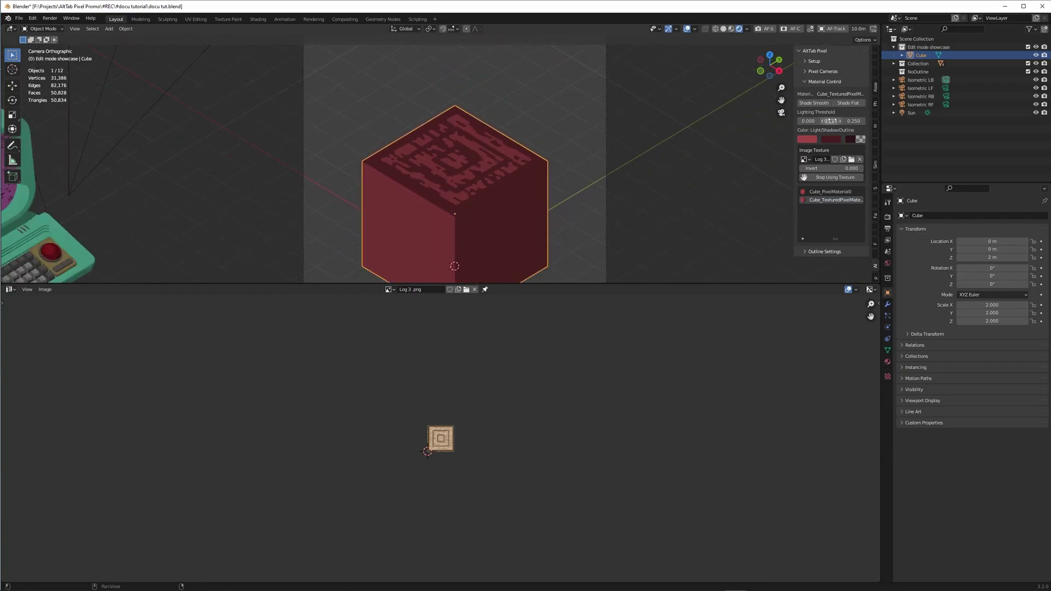
left_click_drag(831, 121, 822, 121)
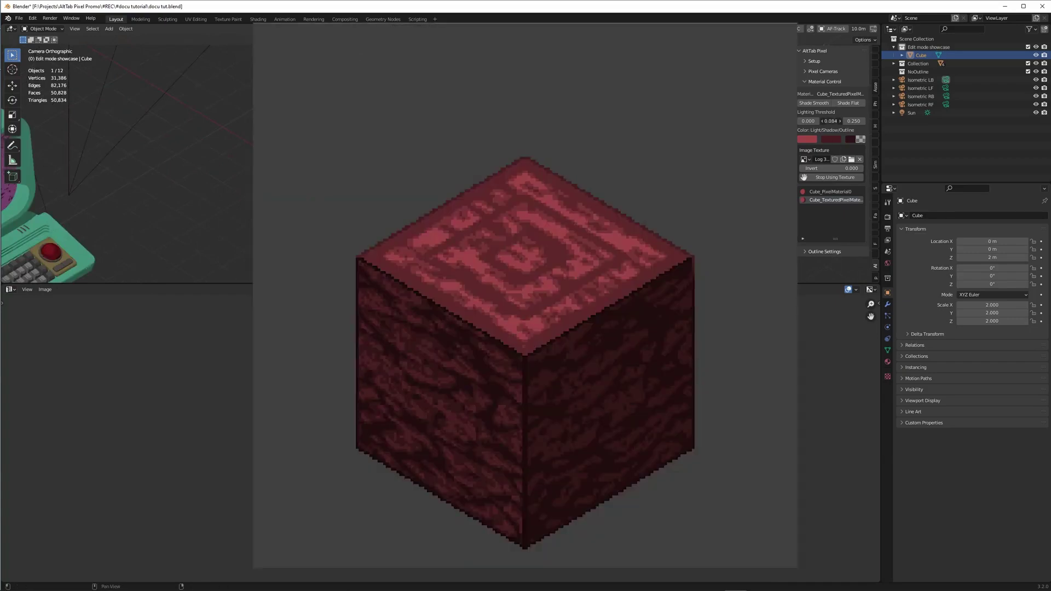
left_click_drag(854, 121, 851, 121)
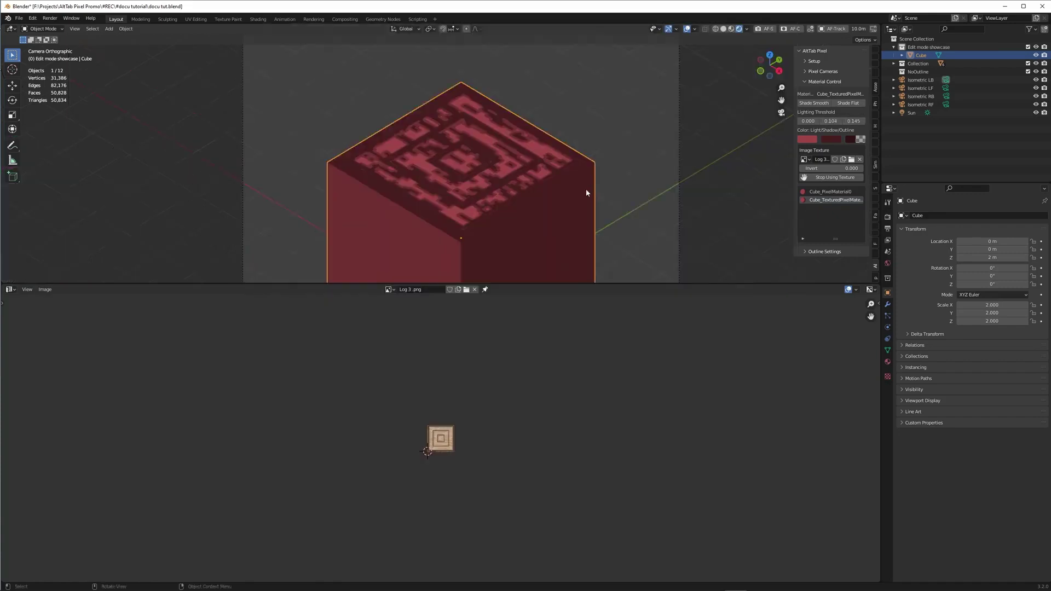
scroll(585, 189, "down", 3)
middle_click_drag(586, 189, 571, 170, "shift")
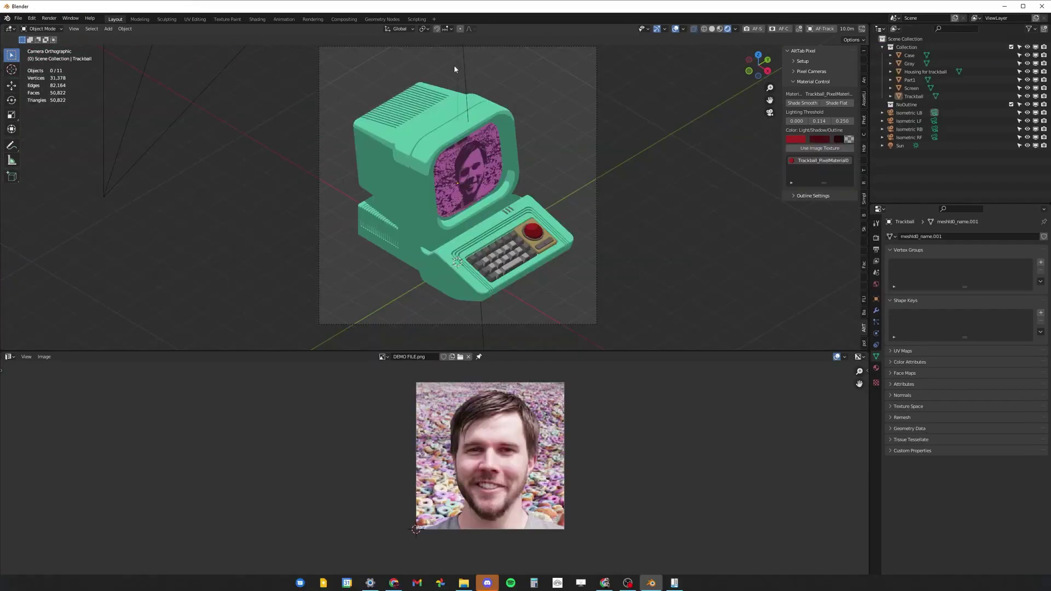
Render the computer model from the isometric camera, then enlarge and reposition the render window to inspect the pixel art.
key("F12")
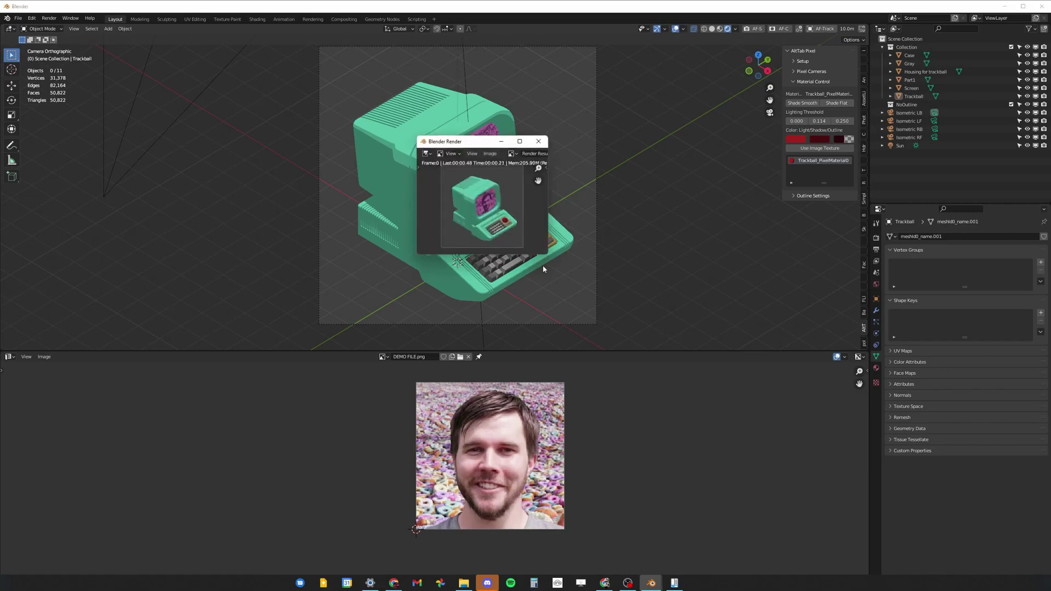
left_click_drag(805, 483, 866, 534)
scroll(733, 399, "up", 7)
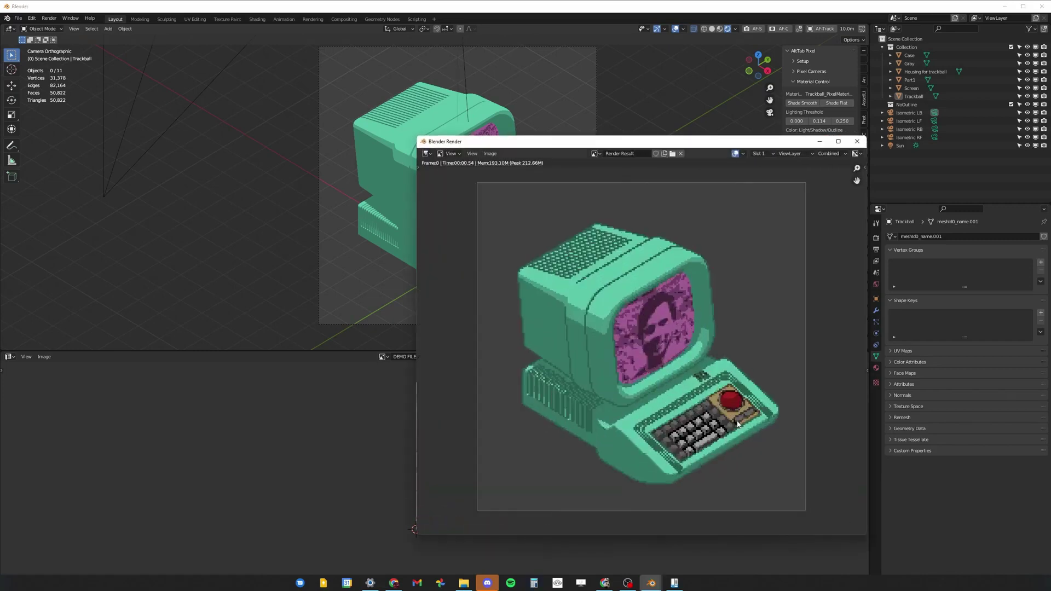
left_click_drag(680, 142, 490, 77)
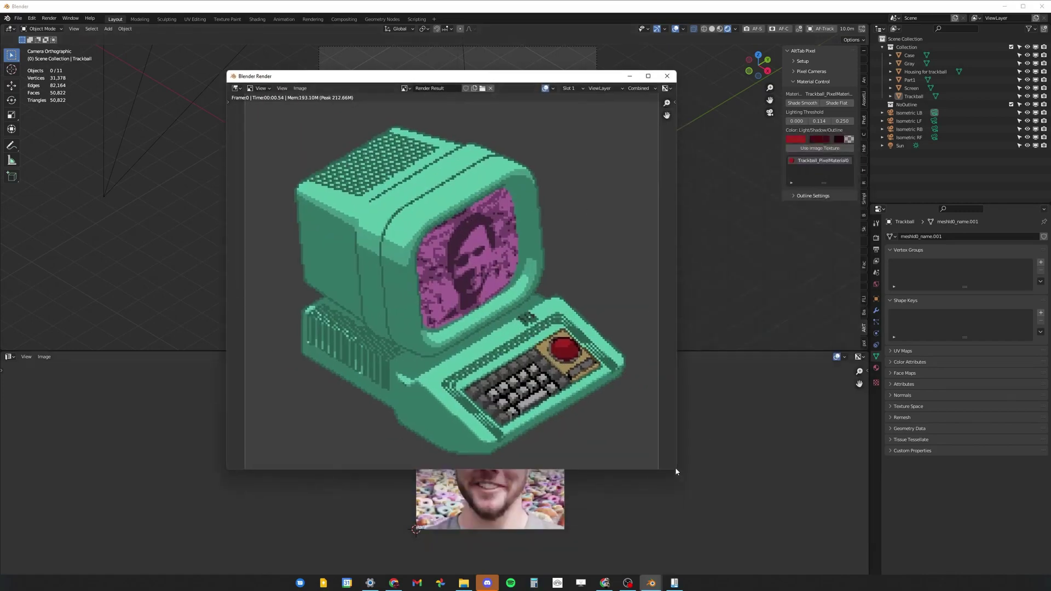